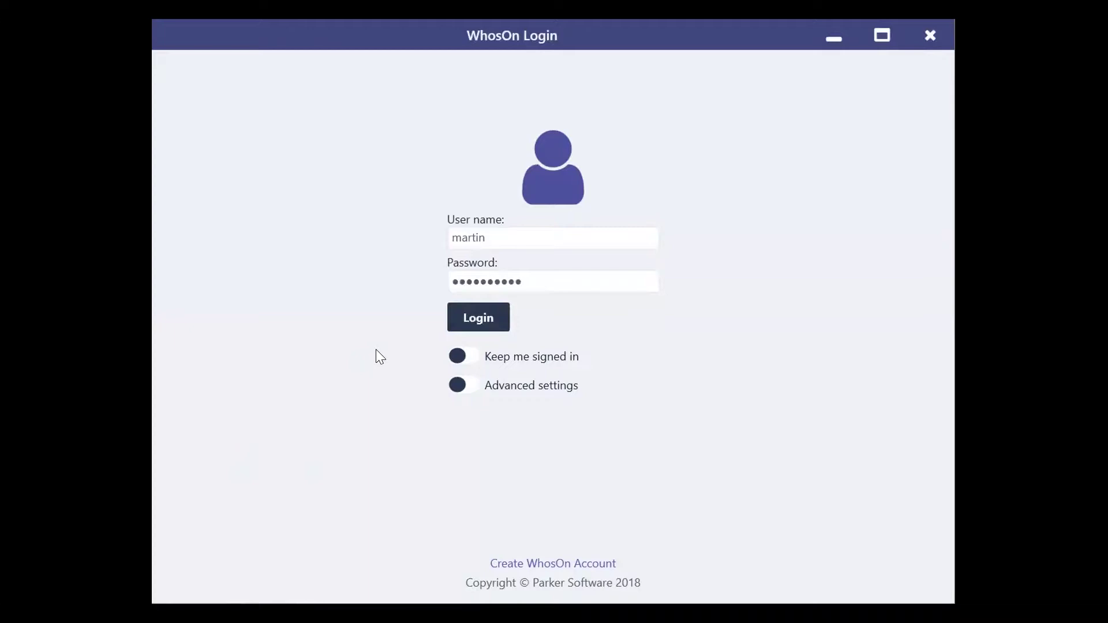
Step: Log in with the prefilled credentials and answer Test Visitor 1's waiting chat with the prepared greeting
{"action": "left_click", "coordinate": [459, 326]}
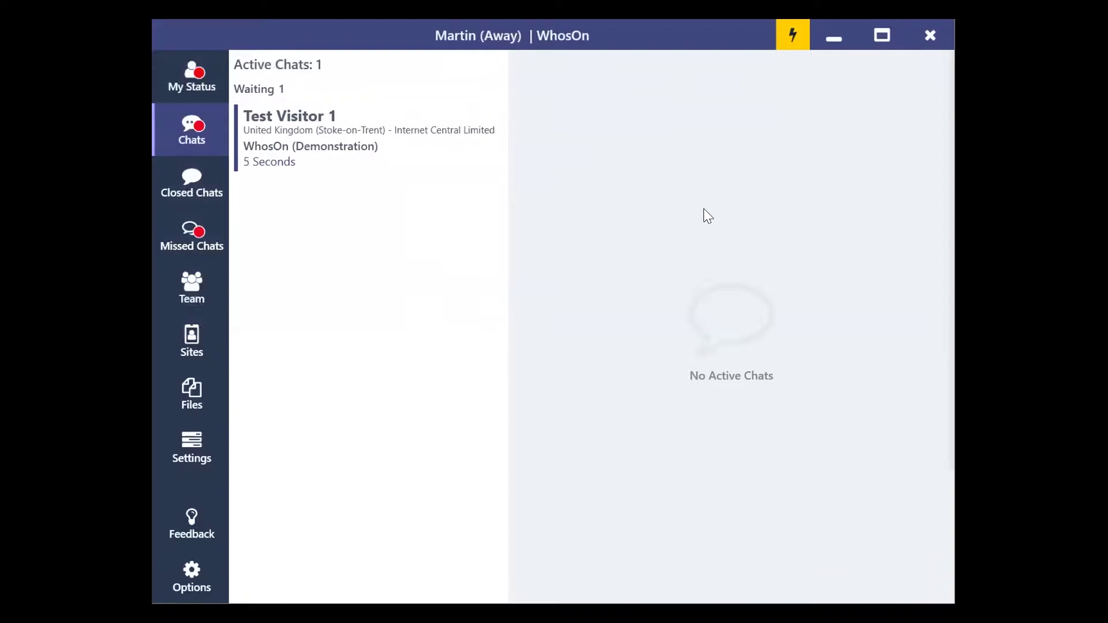
{"action": "left_click", "coordinate": [375, 132]}
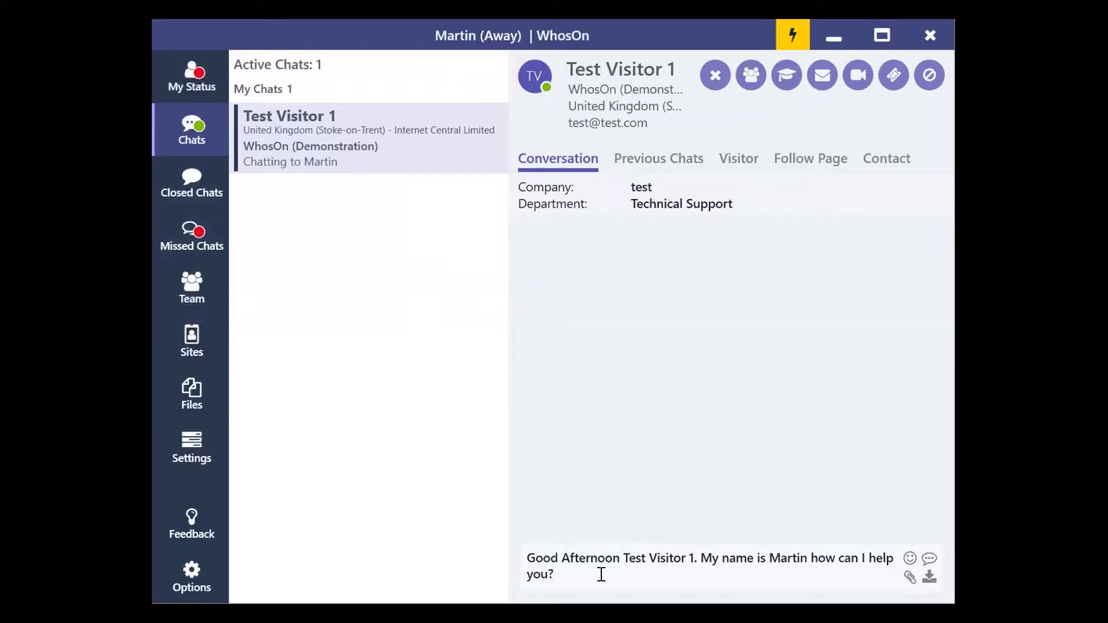
{"action": "key", "text": "Return"}
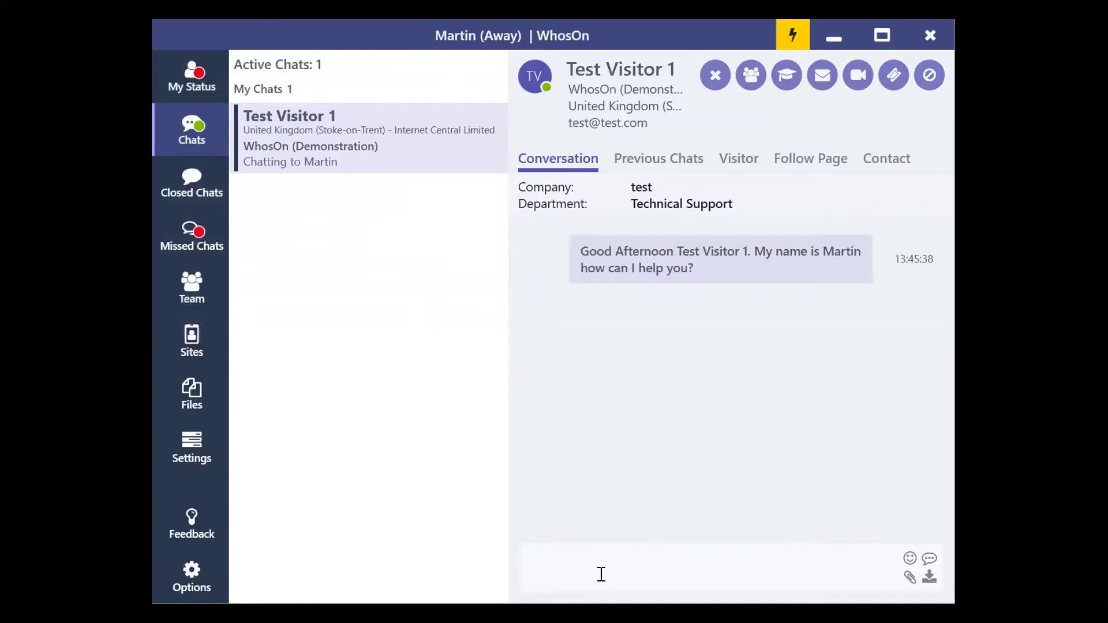
{"action": "type", "text": "www.googlei"}
{"action": "key", "text": "BackSpace"}
{"action": "key", "text": "BackSpace"}
{"action": "type", "text": "e.com"}
{"action": "key", "text": "Return"}
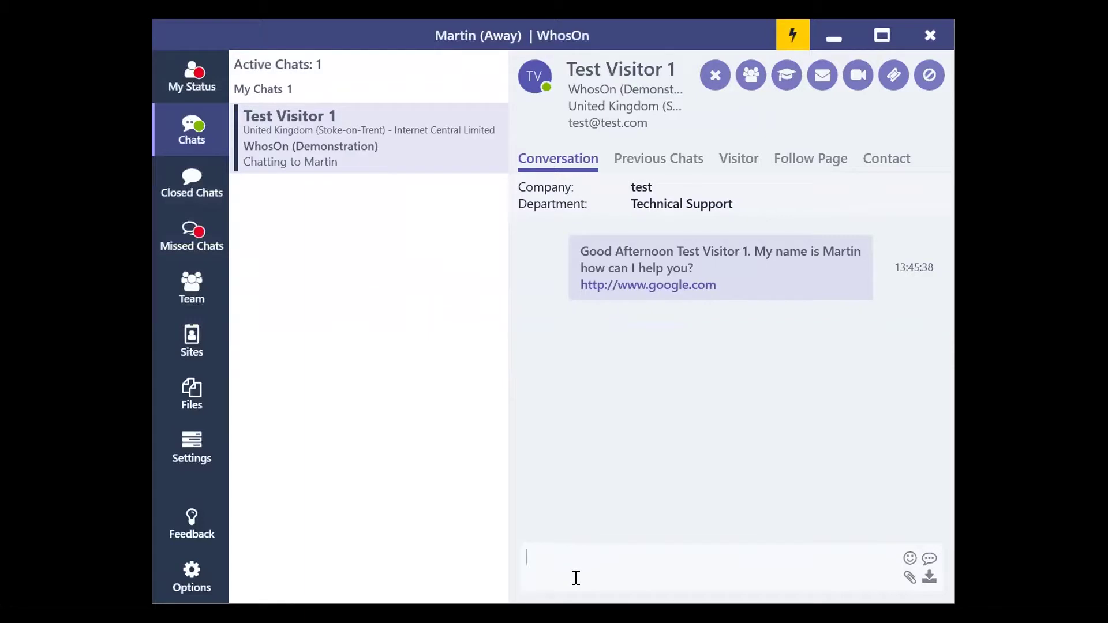
{"action": "type", "text": "captur"}
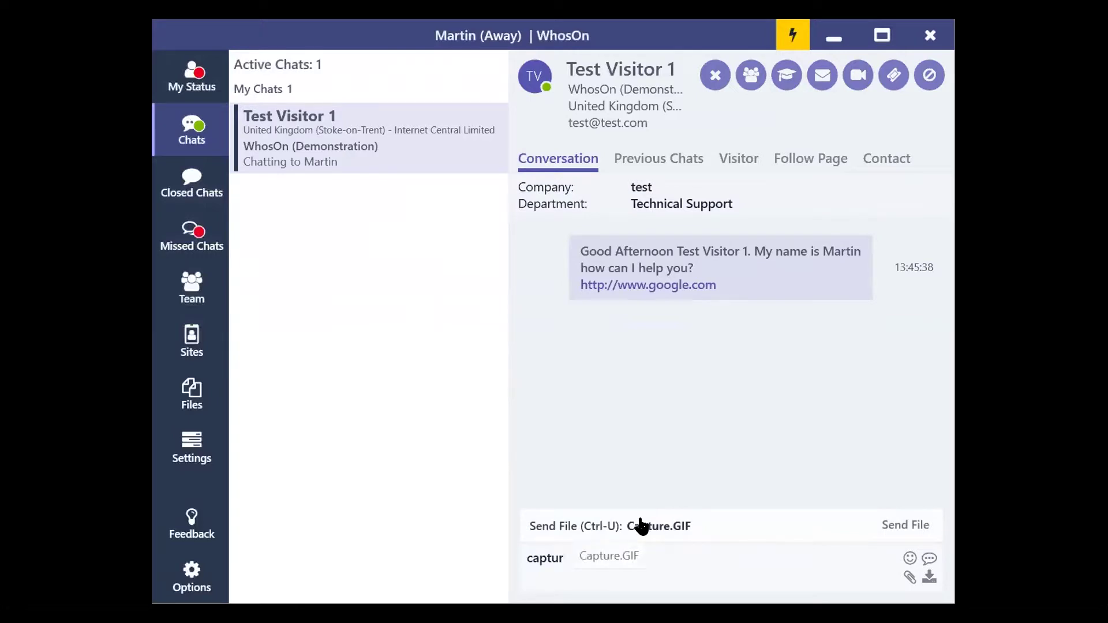
{"action": "key", "text": "BackSpace"}
{"action": "key", "text": "BackSpace"}
{"action": "key", "text": "BackSpace"}
{"action": "key", "text": "BackSpace"}
{"action": "key", "text": "BackSpace"}
{"action": "key", "text": "BackSpace"}
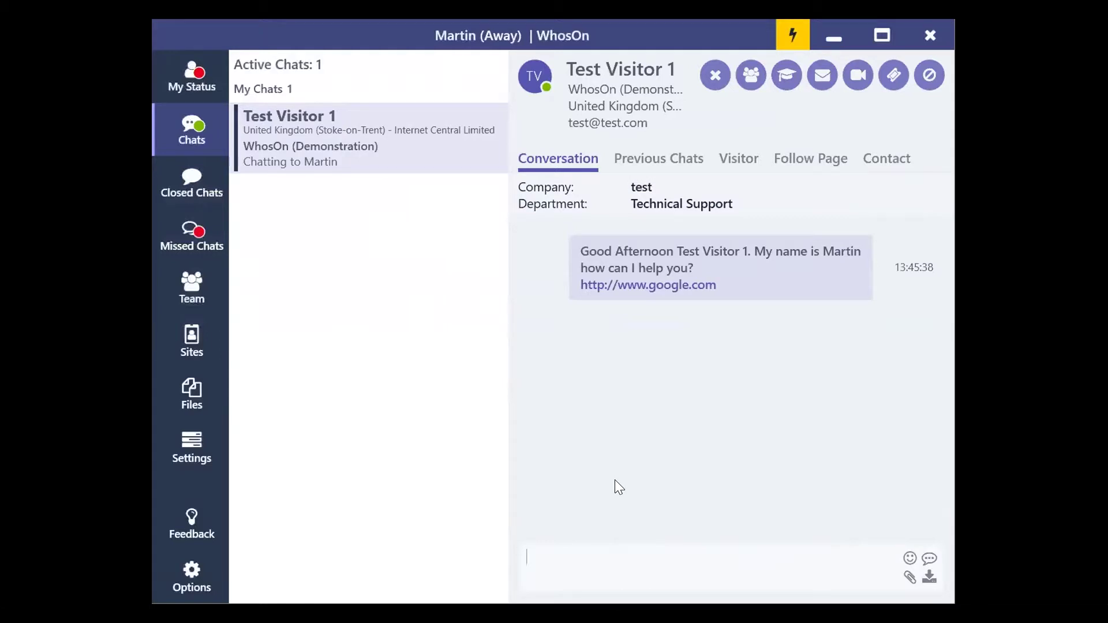
Step: Send the suggested reply "Please bear with me, I will look into that for you now." to Test Visitor 1
{"action": "type", "text": "Plea"}
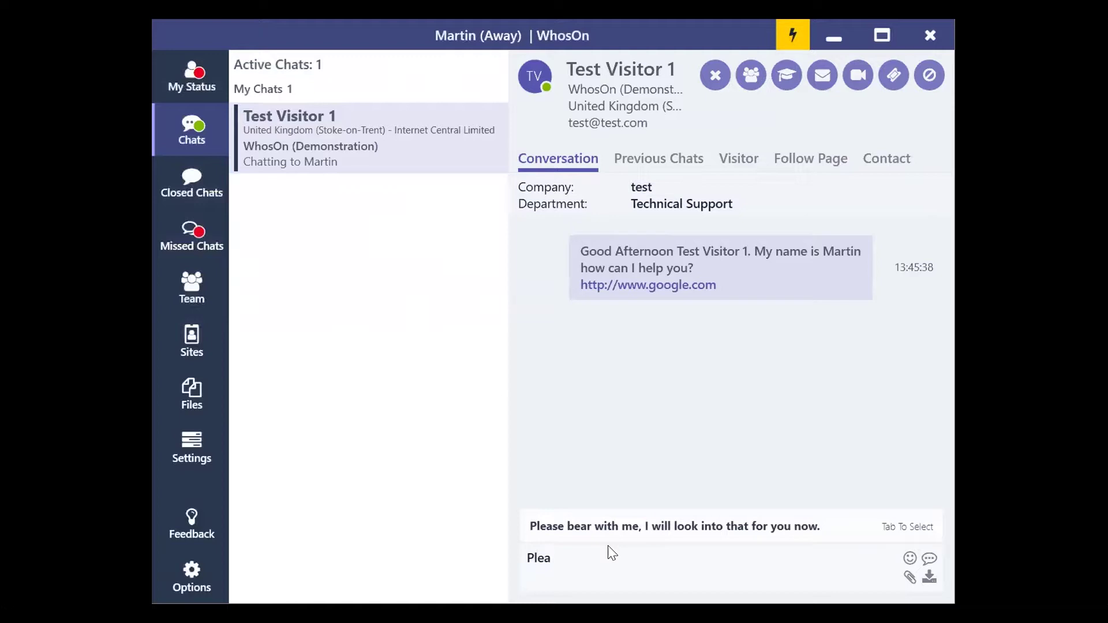
{"action": "key", "text": "Tab"}
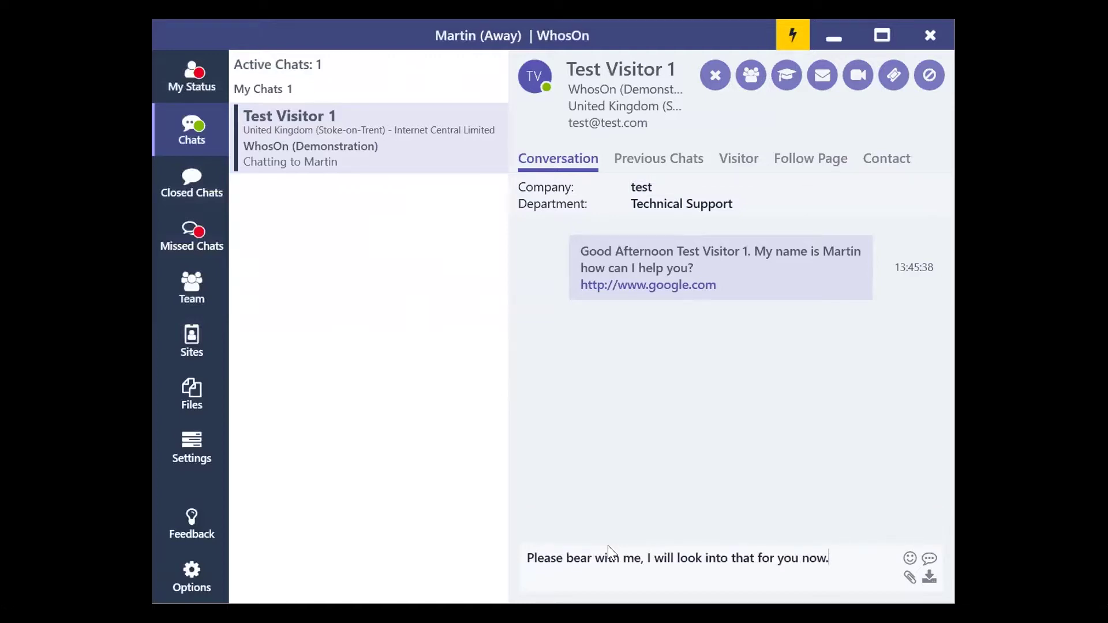
{"action": "key", "text": "Return"}
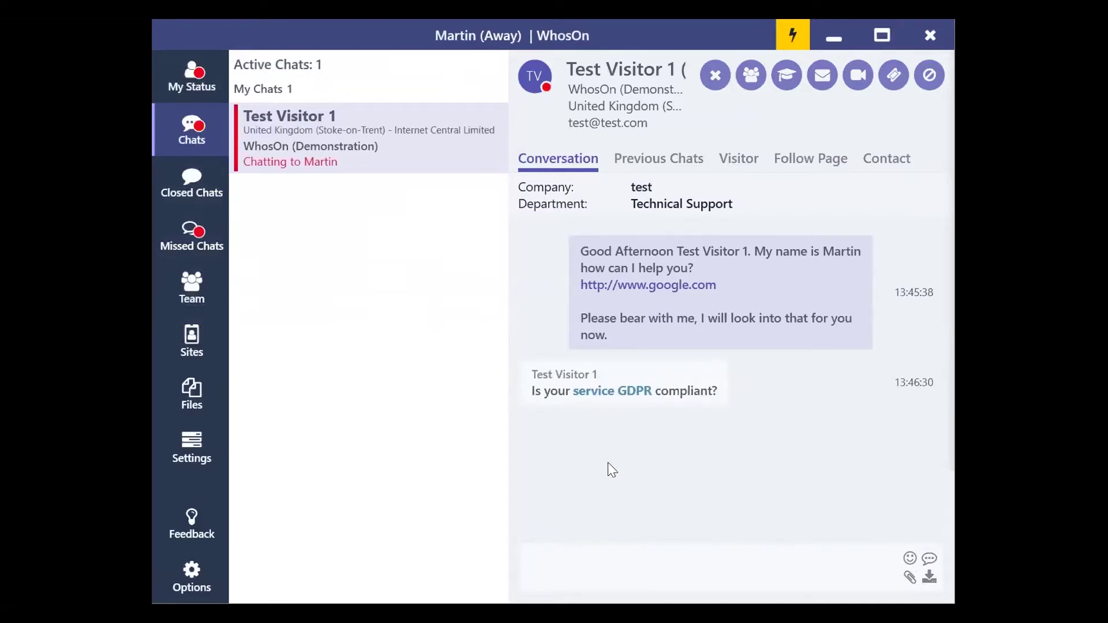
Step: Answer the visitor's compliance question with the GDPR canned response that links to whoson.com/product/security/gdpr/
{"action": "left_click", "coordinate": [630, 393]}
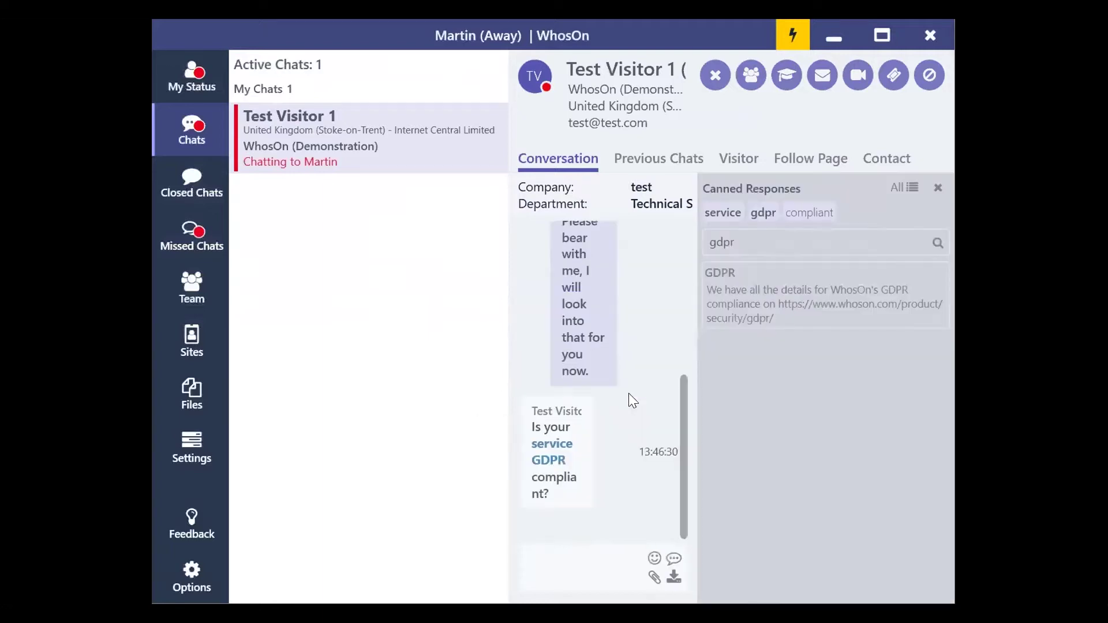
{"action": "left_click", "coordinate": [765, 318]}
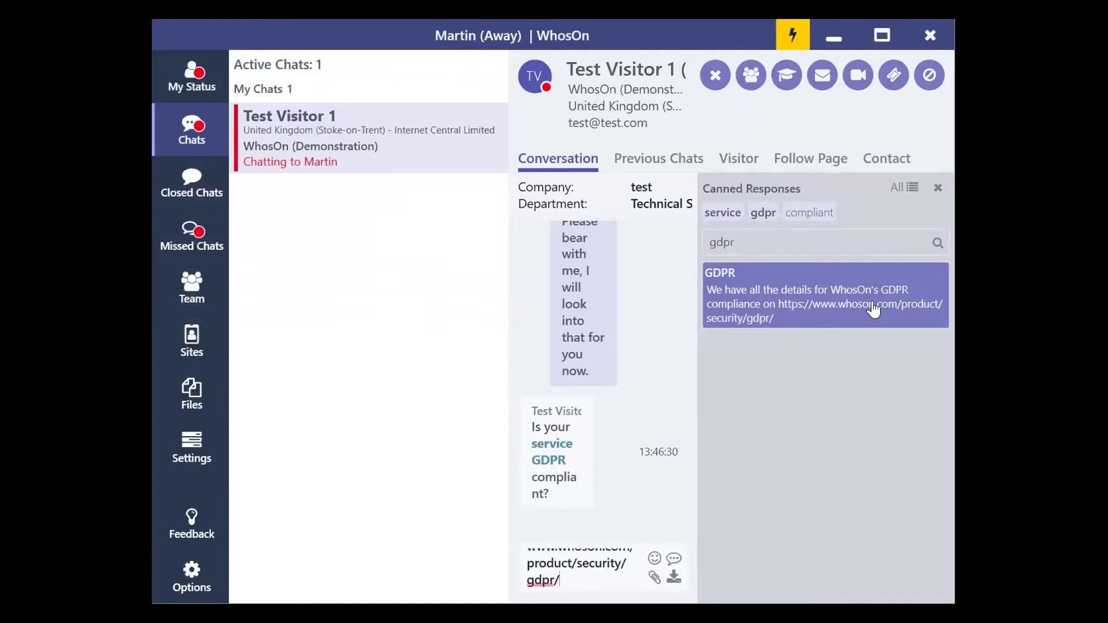
{"action": "left_click", "coordinate": [935, 189]}
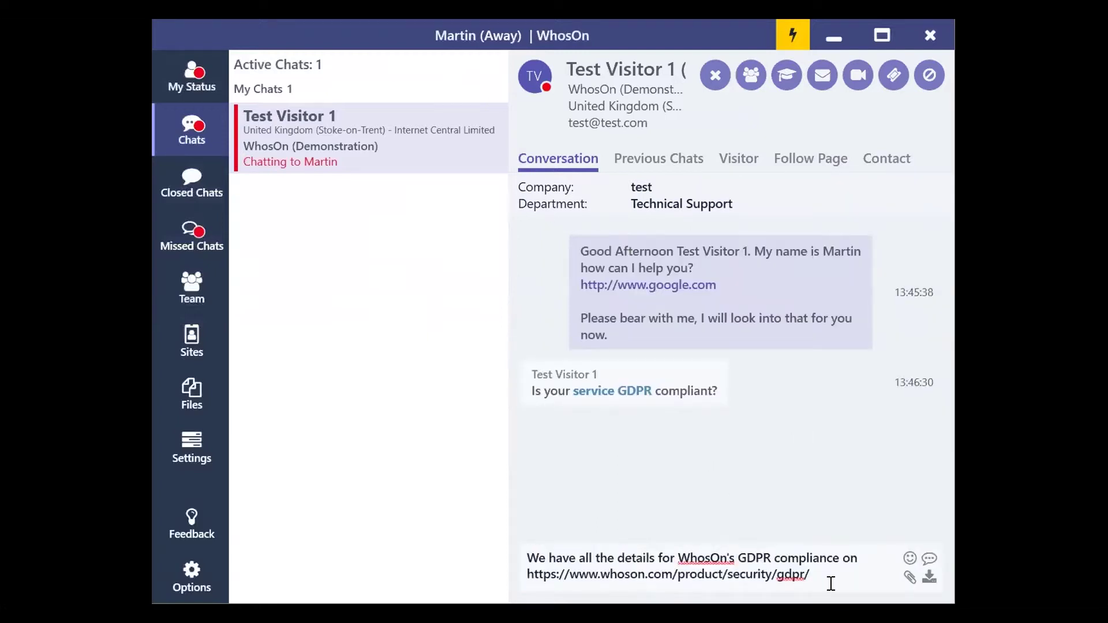
{"action": "key", "text": "Return"}
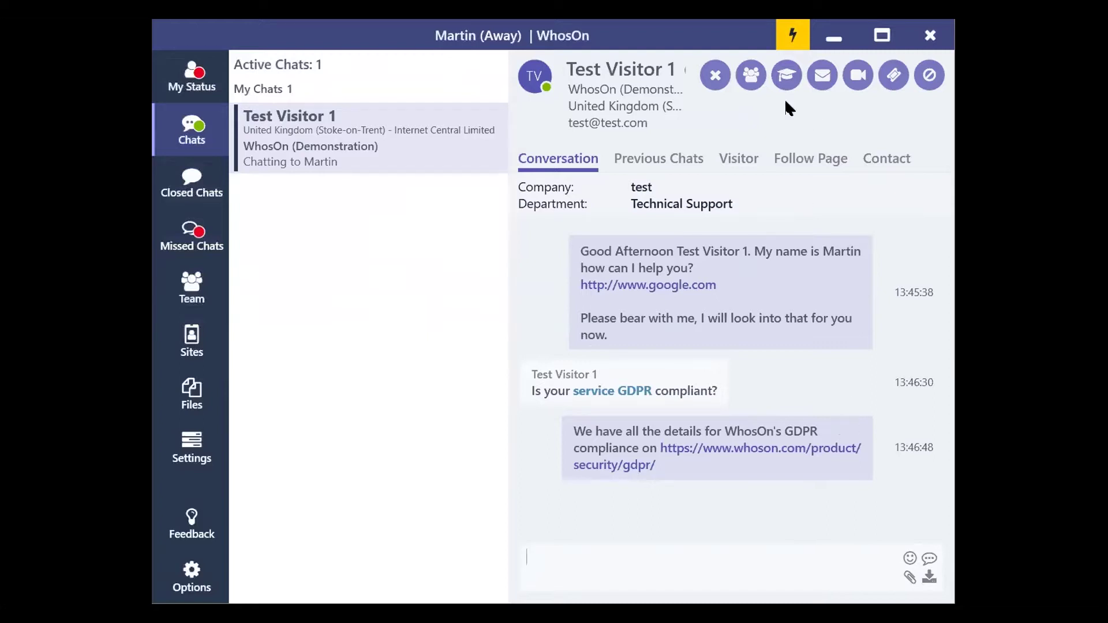
Step: Check the chat transfer options and open an assistance request to a Technical Support colleague through an @ mention
{"action": "left_click", "coordinate": [750, 86]}
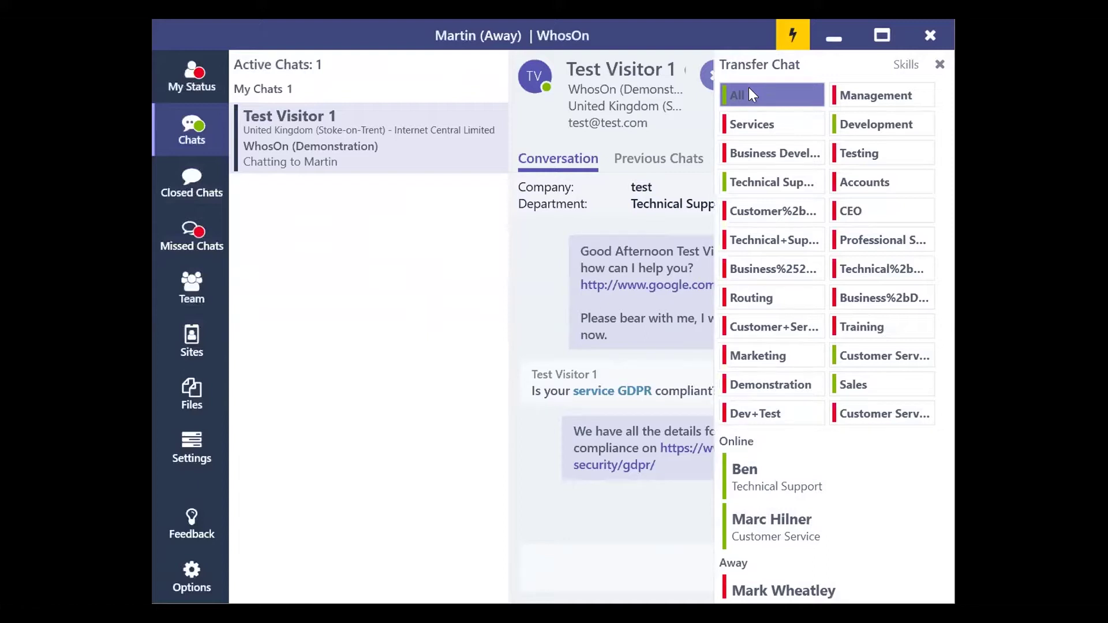
{"action": "left_click", "coordinate": [599, 547]}
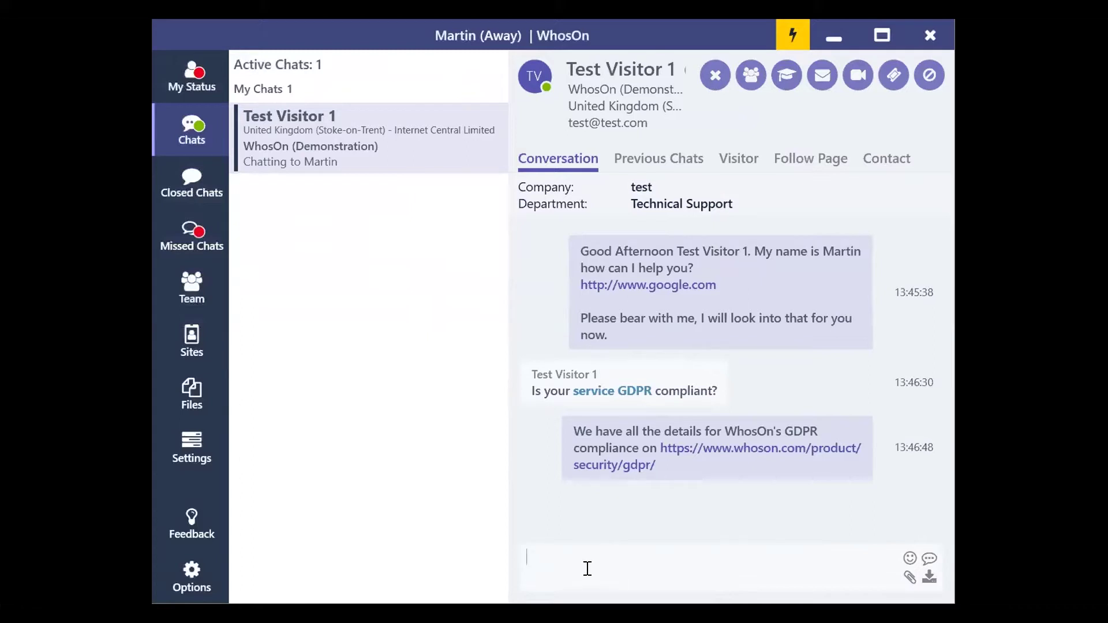
{"action": "type", "text": "@james"}
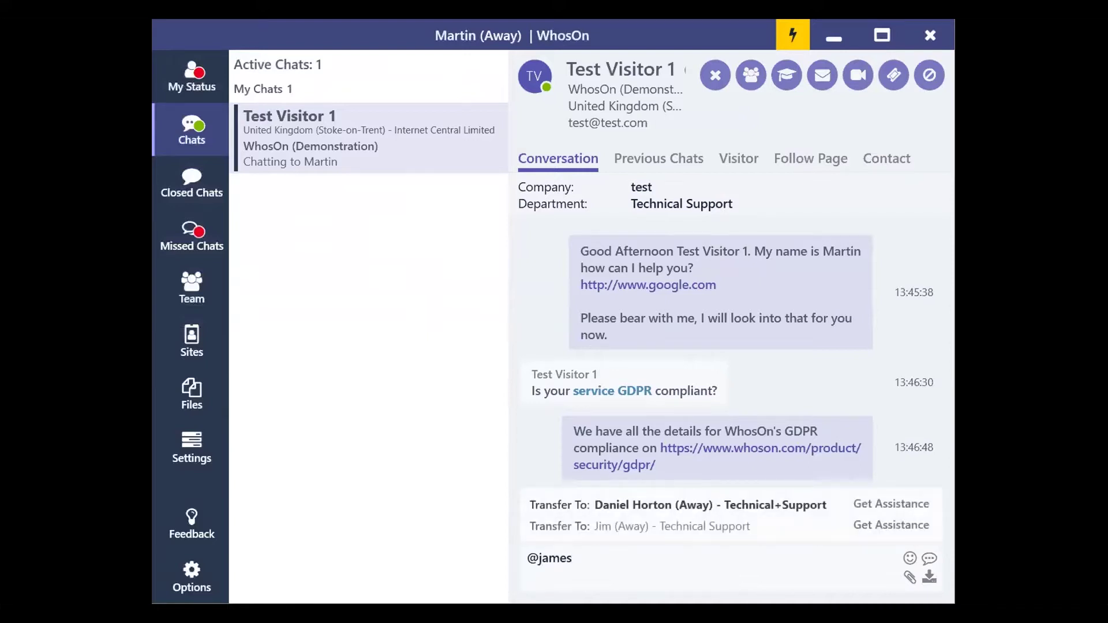
{"action": "left_click", "coordinate": [623, 574]}
{"action": "left_click", "coordinate": [870, 526]}
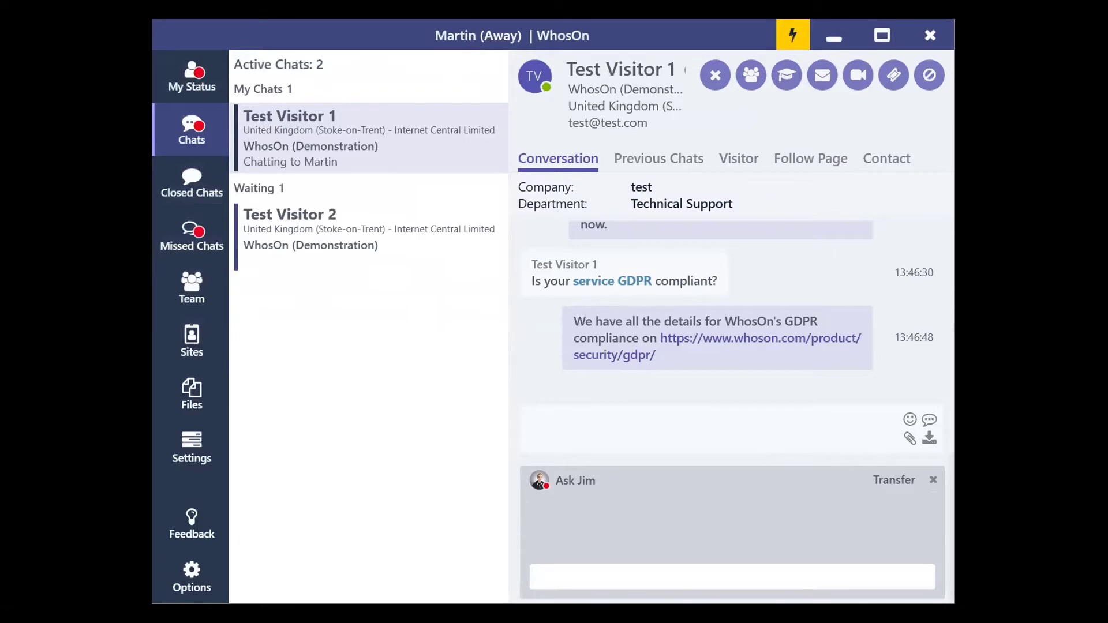
Step: Accept the waiting chat from Test Visitor 2 and return to Test Visitor 1's conversation
{"action": "left_click", "coordinate": [306, 233]}
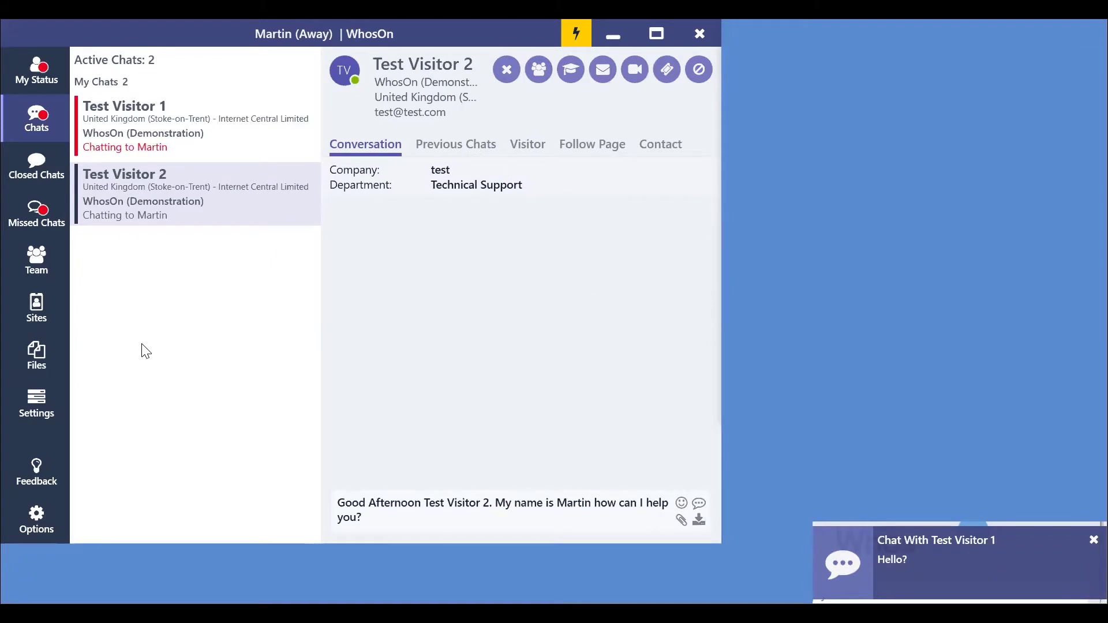
{"action": "left_click", "coordinate": [157, 127]}
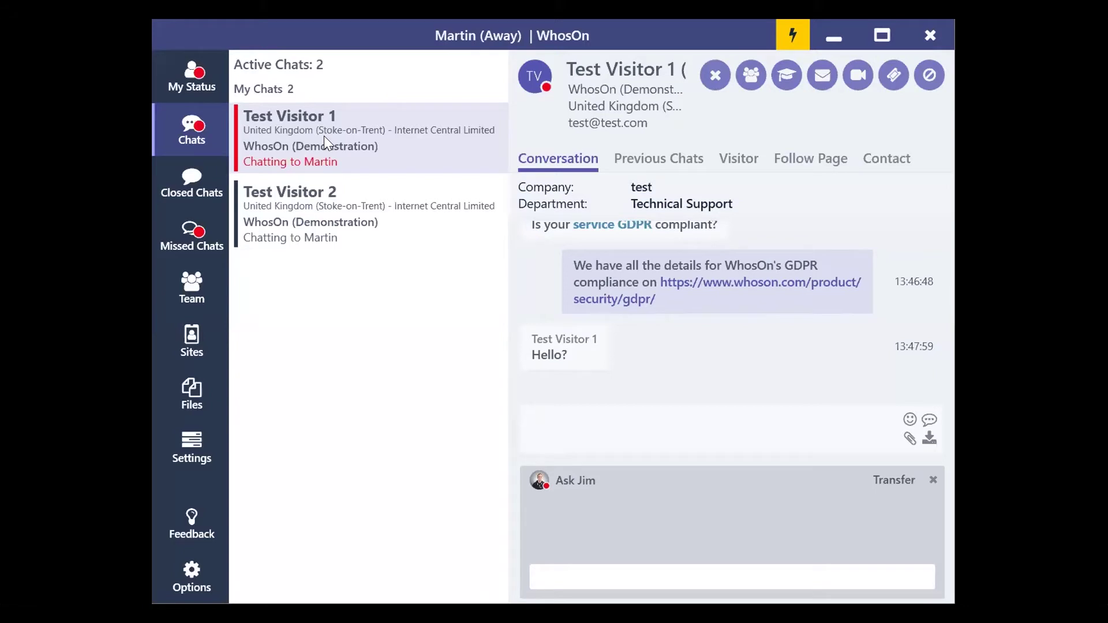
Step: Examine Test Visitor 1's previous chat from 13:01 - 13:20 and the web page the visitor is currently on
{"action": "left_click", "coordinate": [635, 161]}
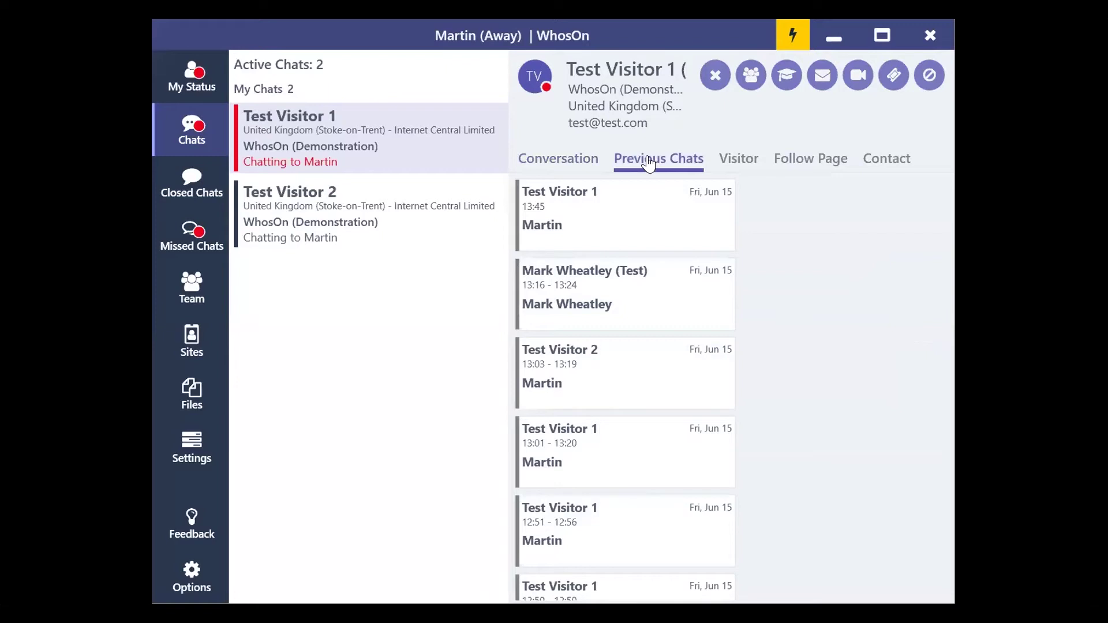
{"action": "left_click", "coordinate": [629, 455]}
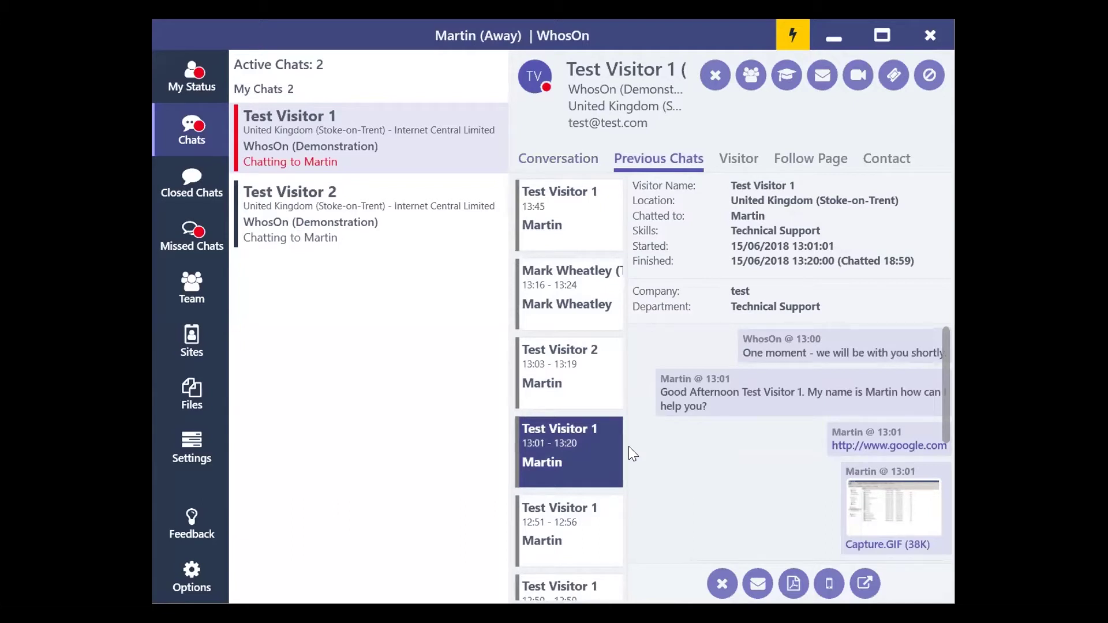
{"action": "left_click", "coordinate": [789, 162]}
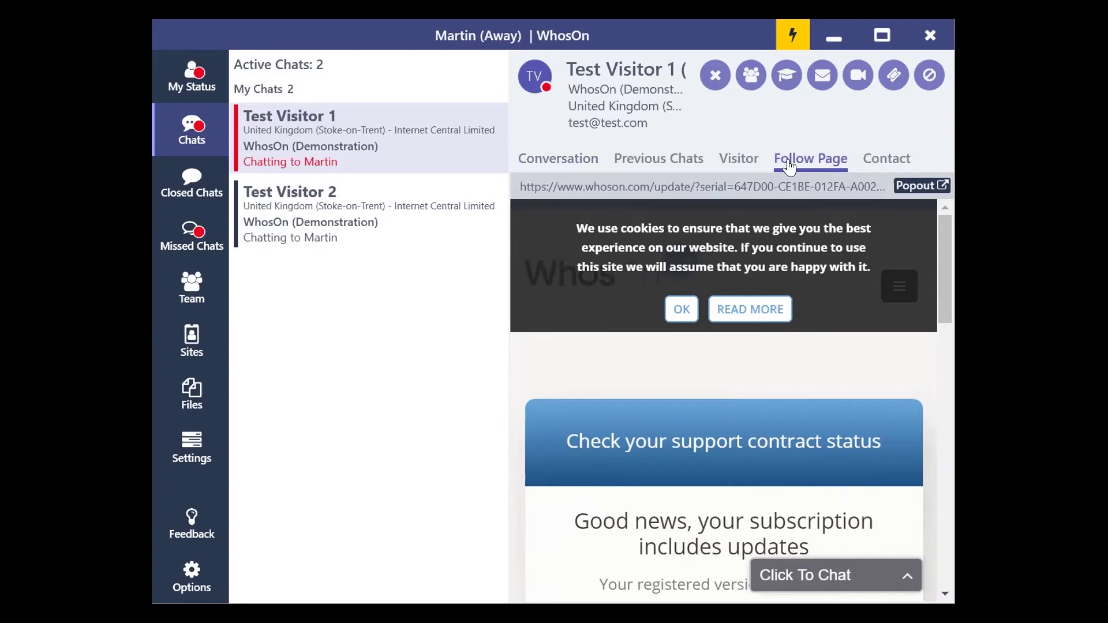
Step: Review the closed chats and the pending missed chats
{"action": "left_click", "coordinate": [181, 188]}
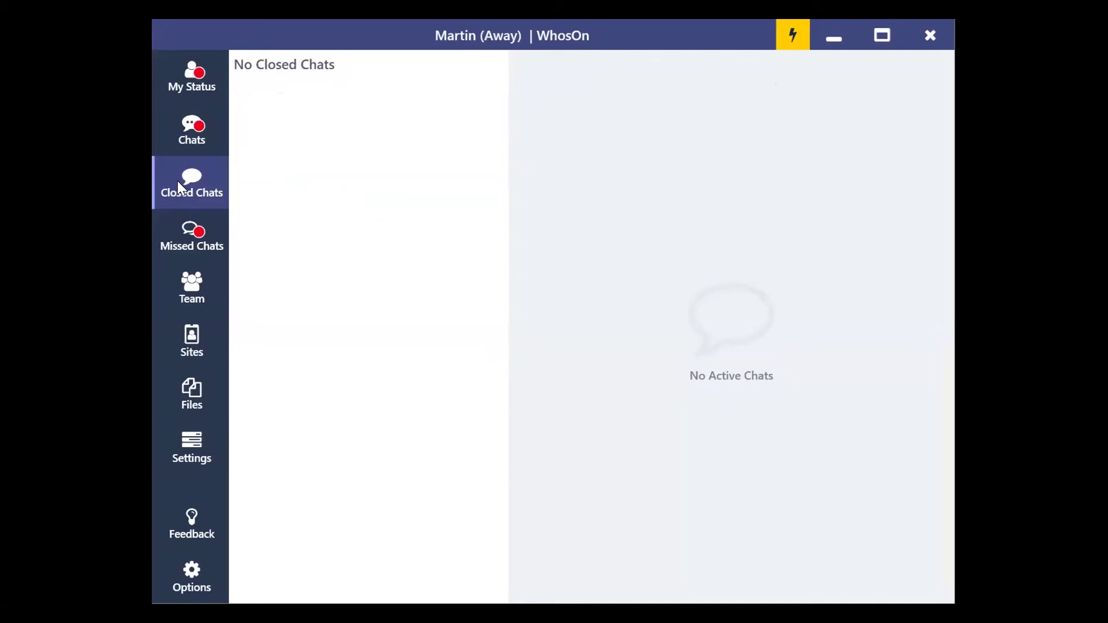
{"action": "left_click", "coordinate": [185, 232]}
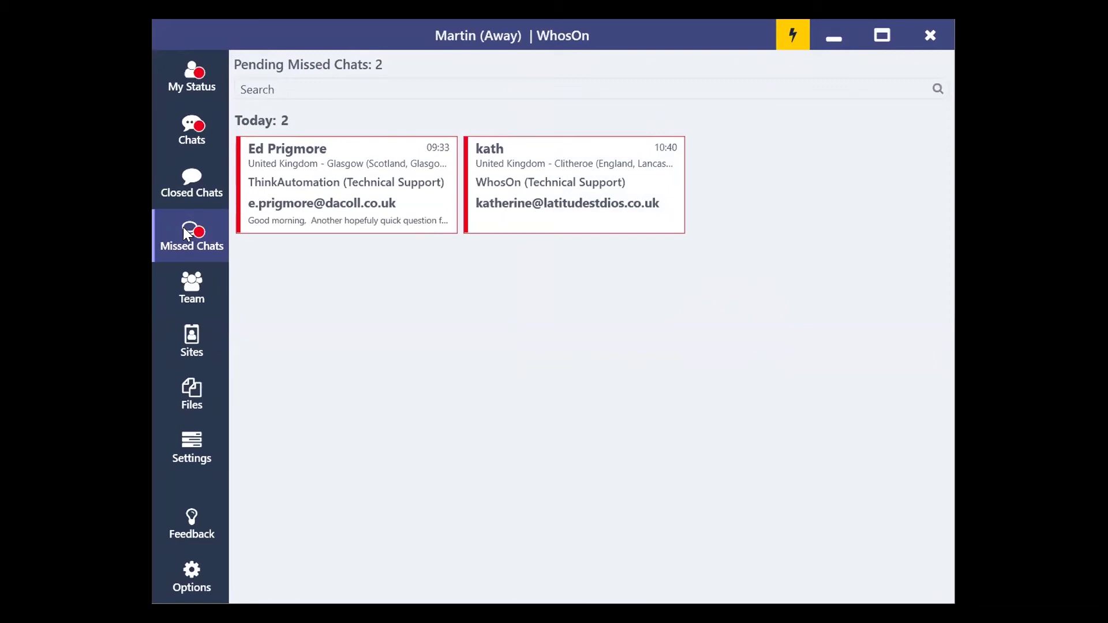
Step: Open a direct conversation with the first online Technical Support operator in the team list, ready for a message
{"action": "left_click", "coordinate": [188, 275]}
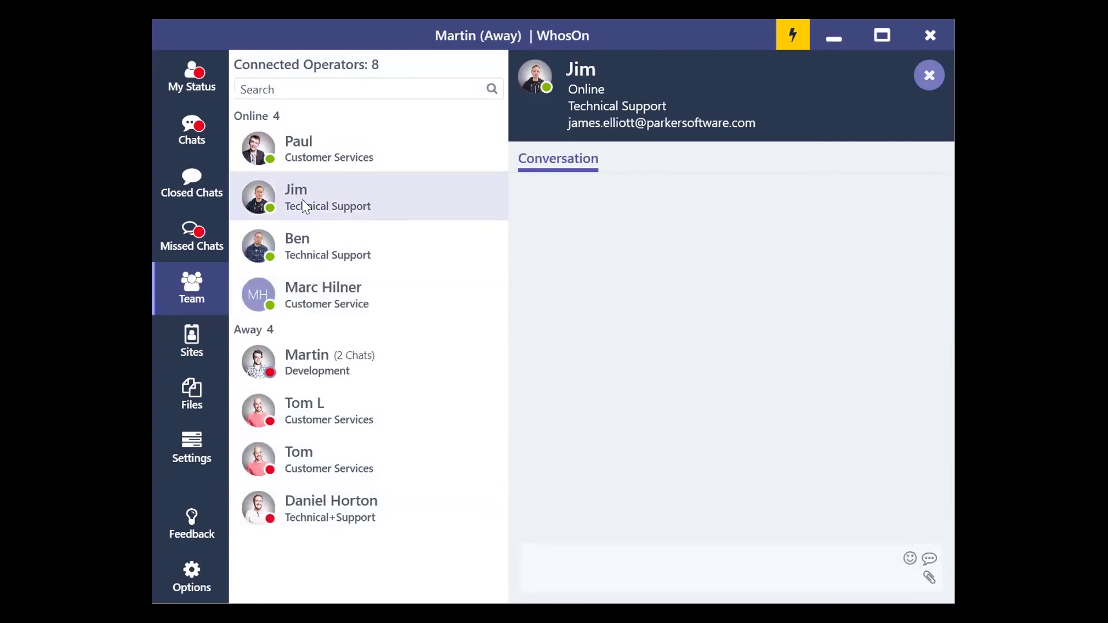
{"action": "left_click", "coordinate": [573, 553]}
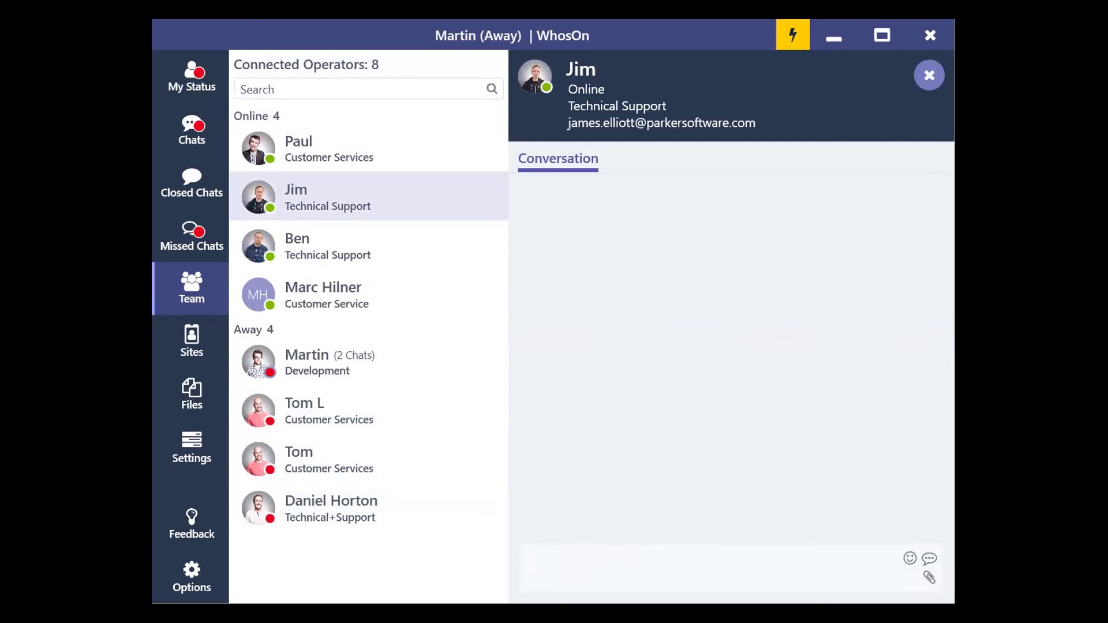